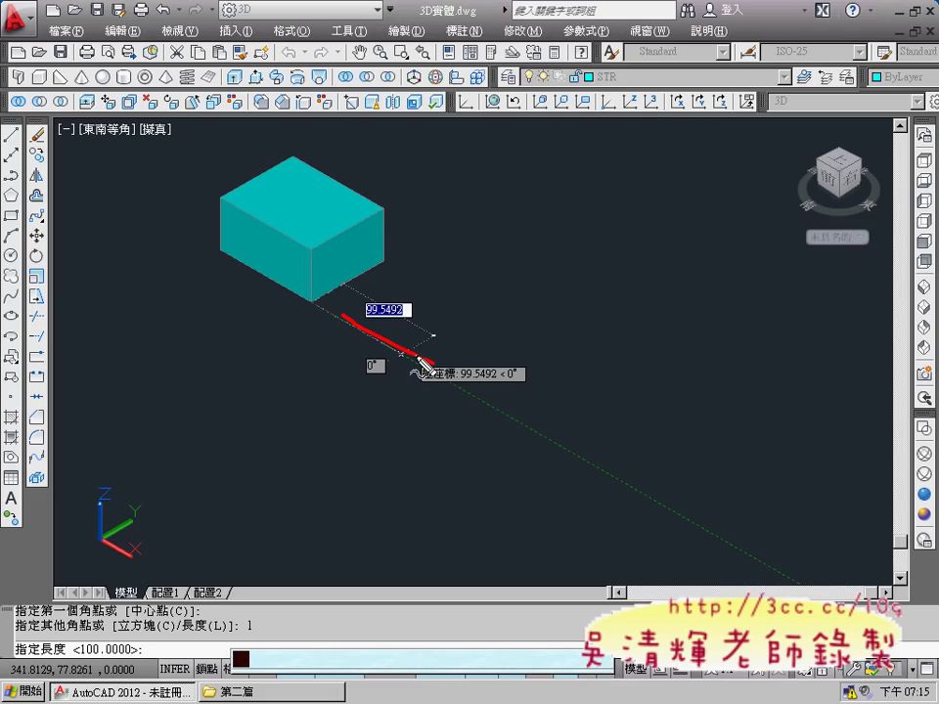
Create the solid by entering length 100, width 80 and height 50 beside the cyan box
drag(134, 565, 123, 552)
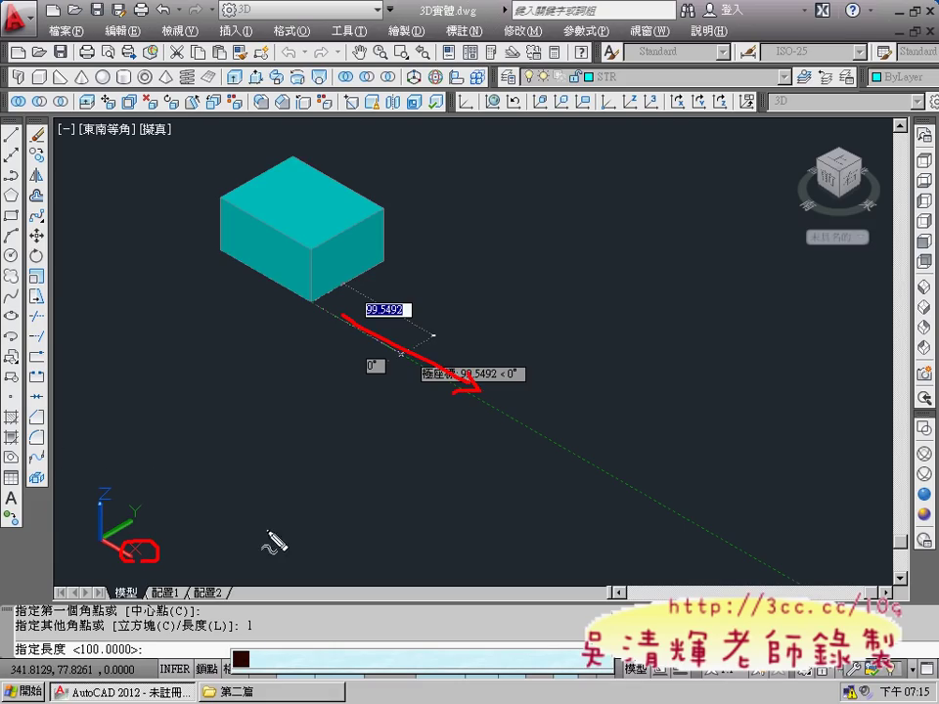
key(Escape)
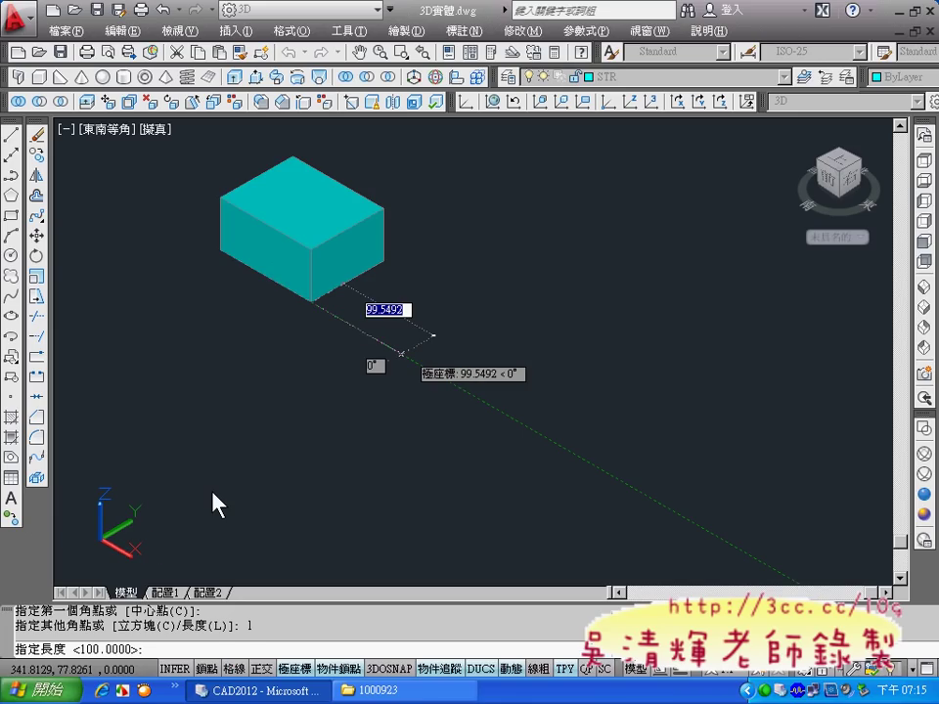
key(ctrl+shift+d)
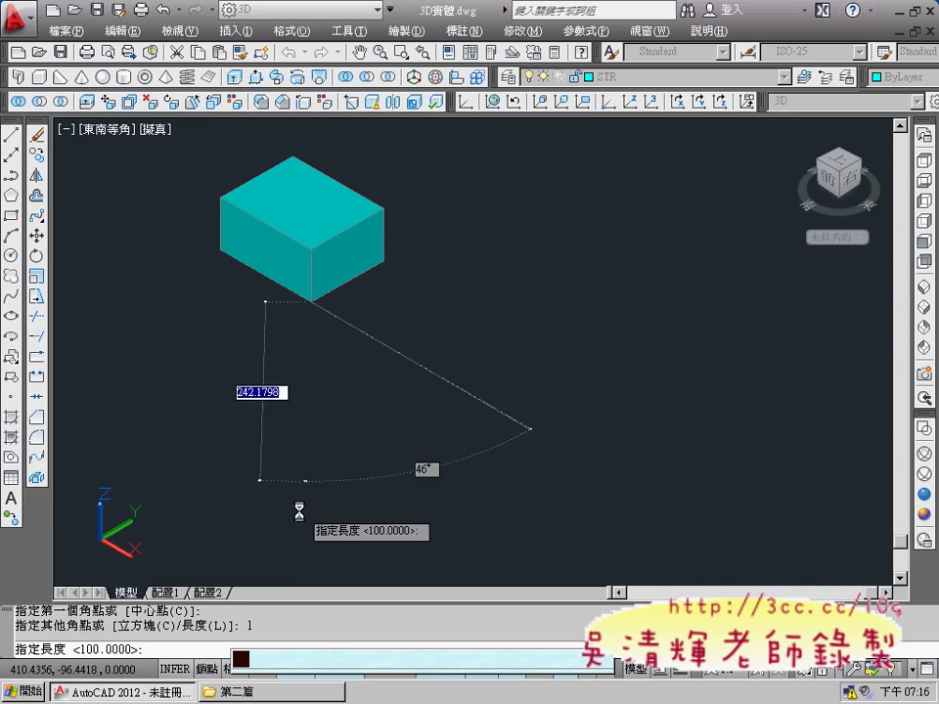
text(1)
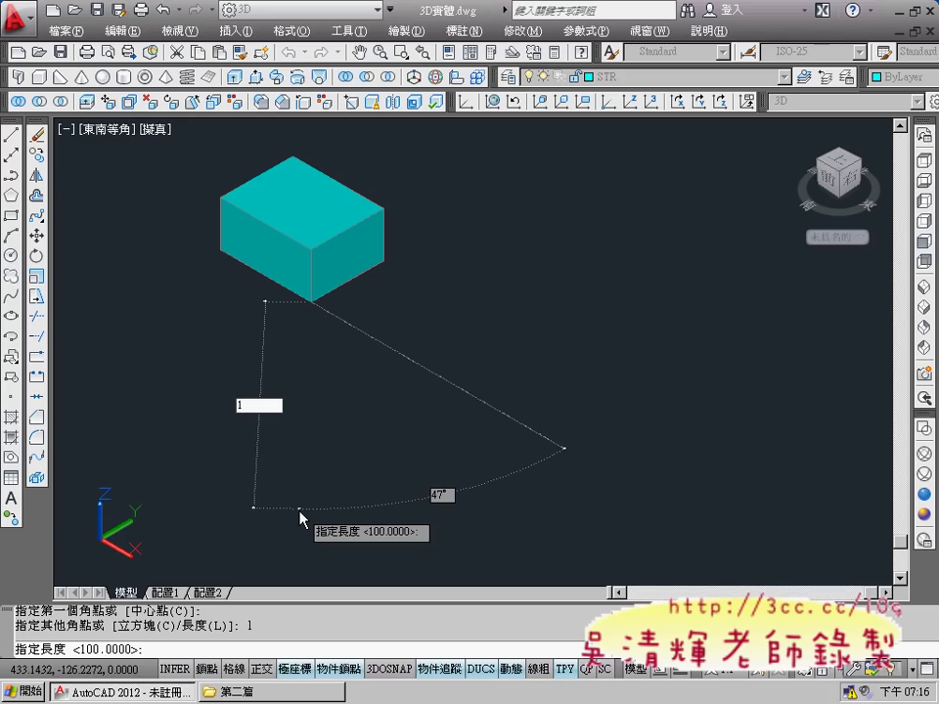
text(1)
key(BackSpace)
text(00)
key(Return)
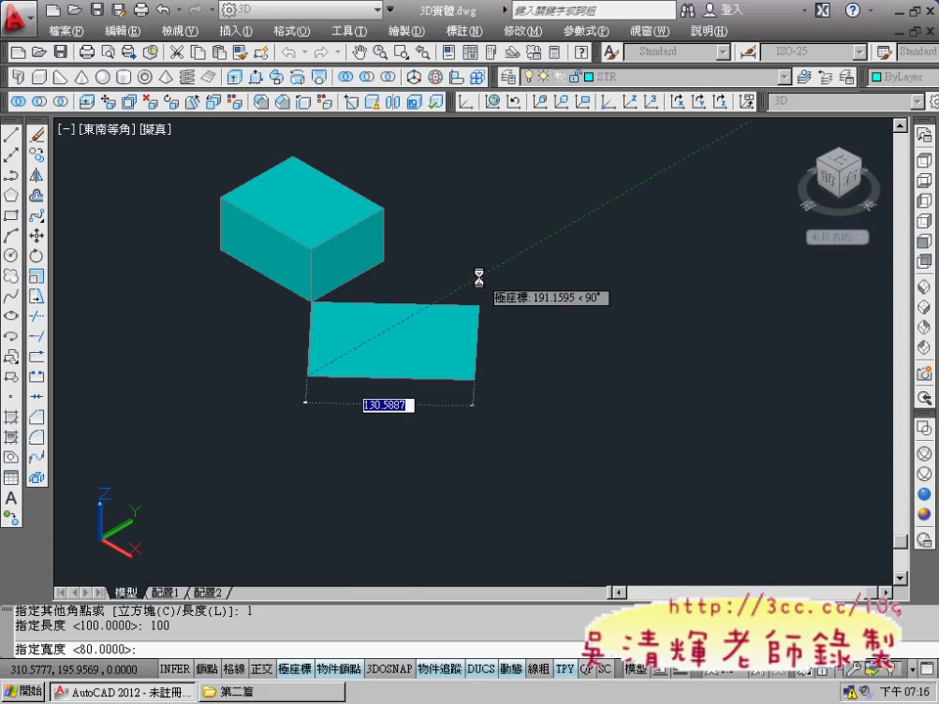
text(80)
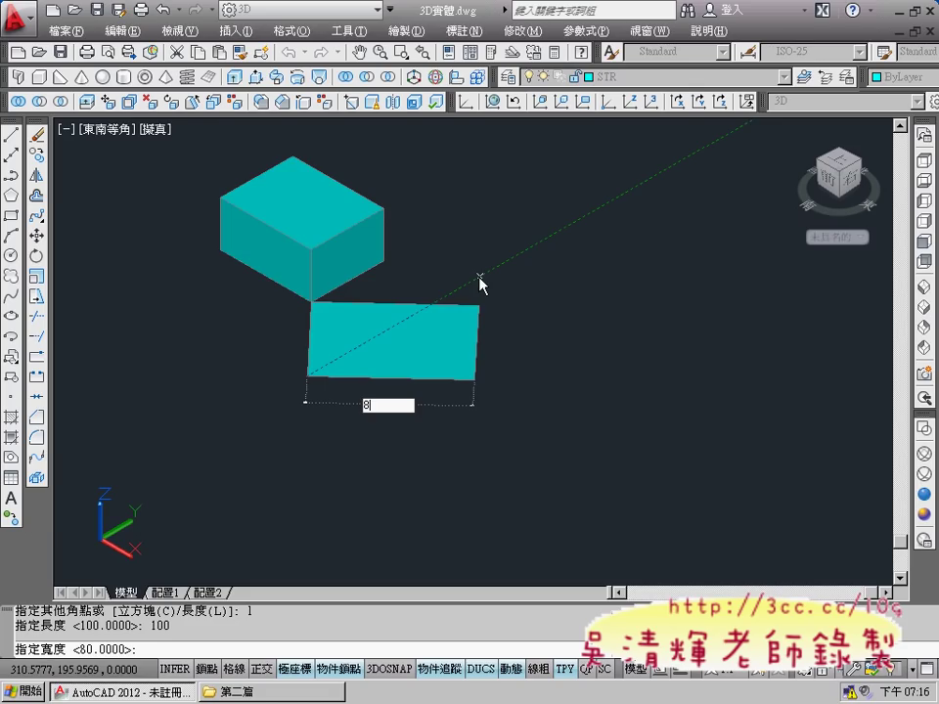
key(Return)
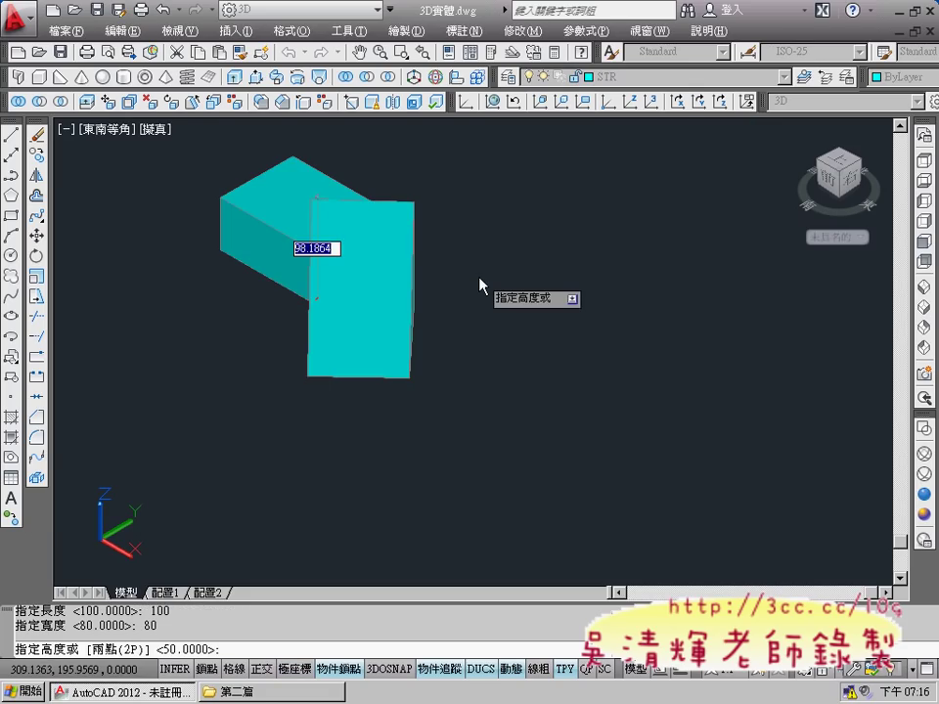
text(50)
key(Return)
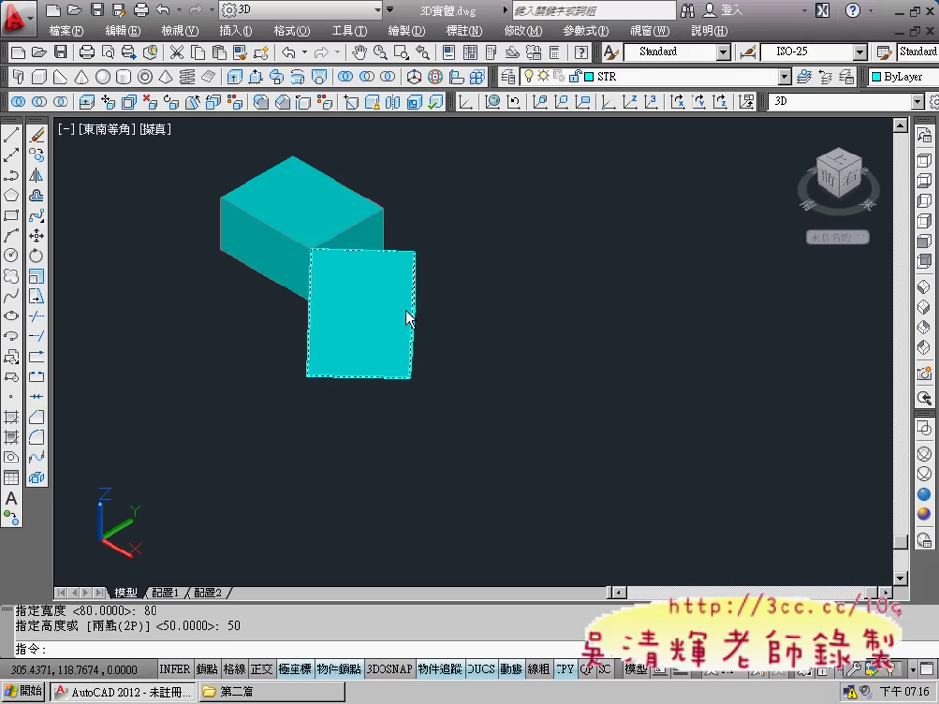
Undo the misplaced solid and switch Ortho mode on
key(Escape)
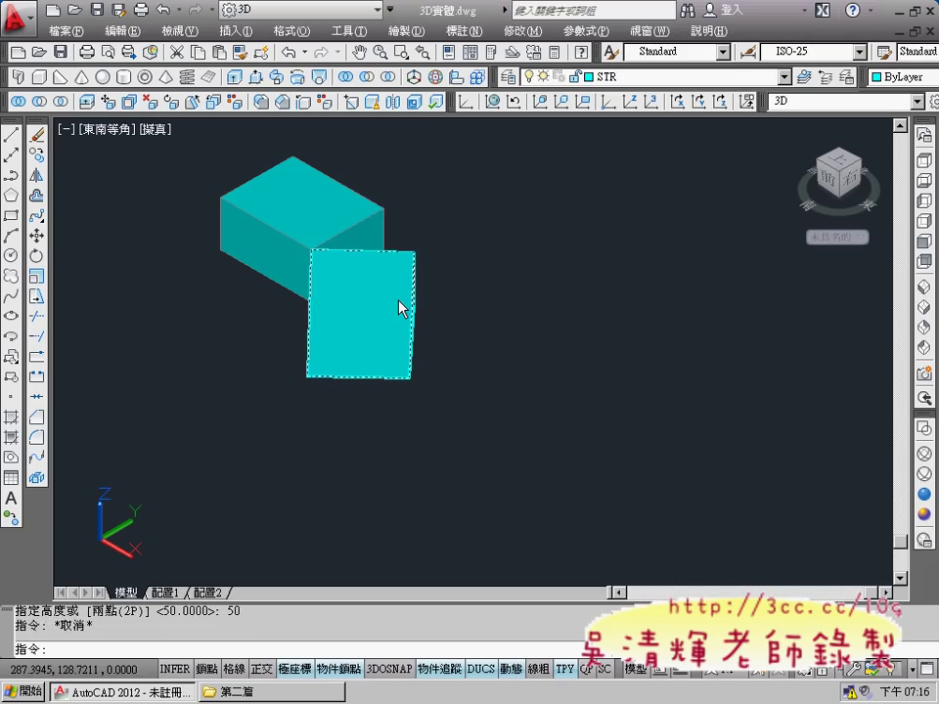
click(389, 319)
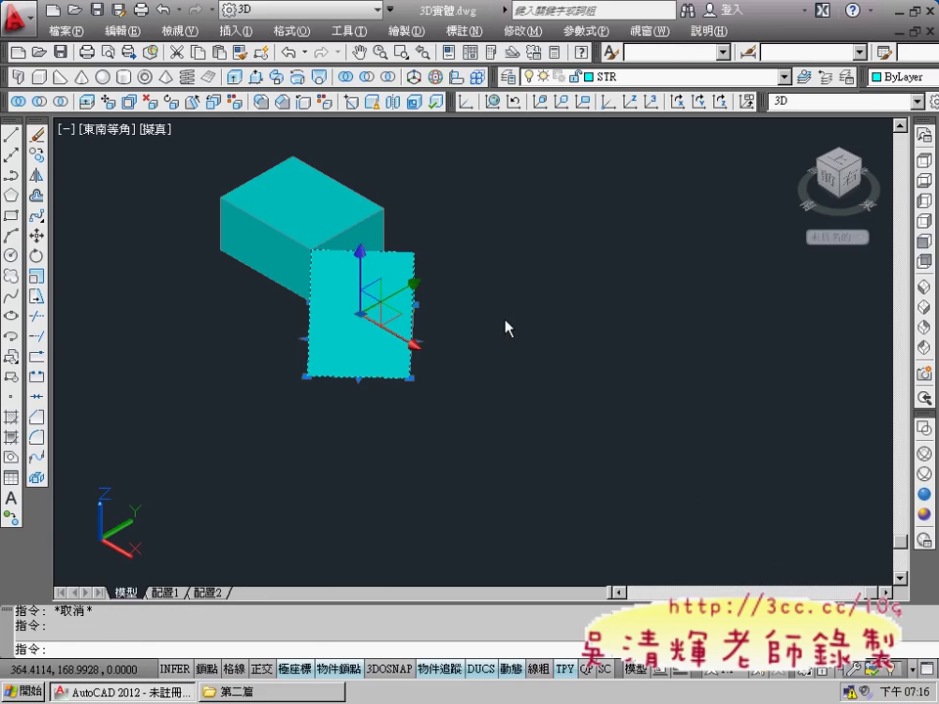
key(ctrl+z)
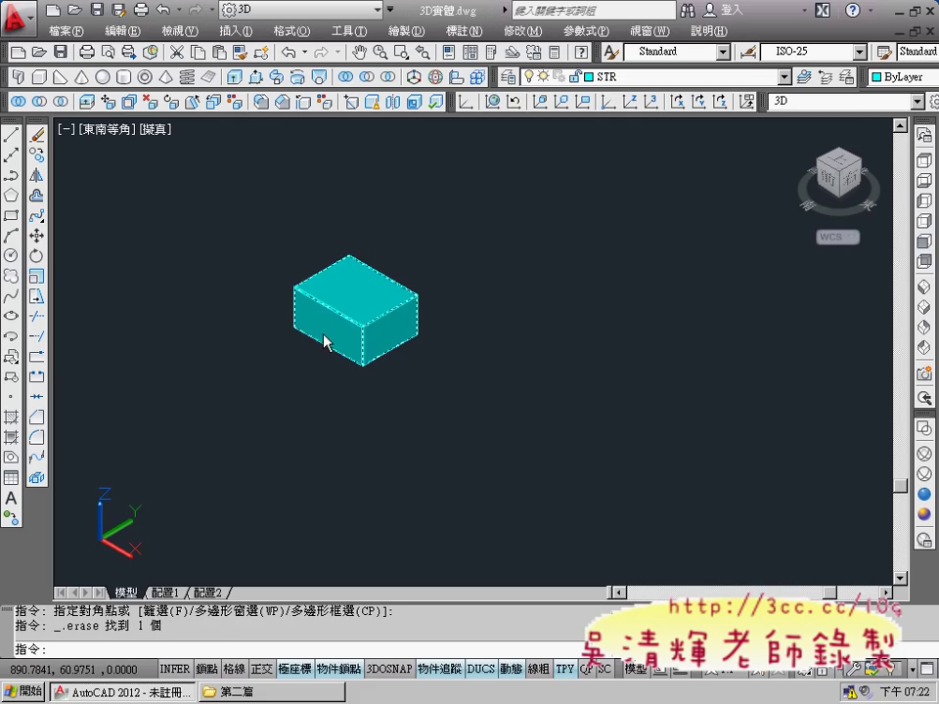
click(264, 673)
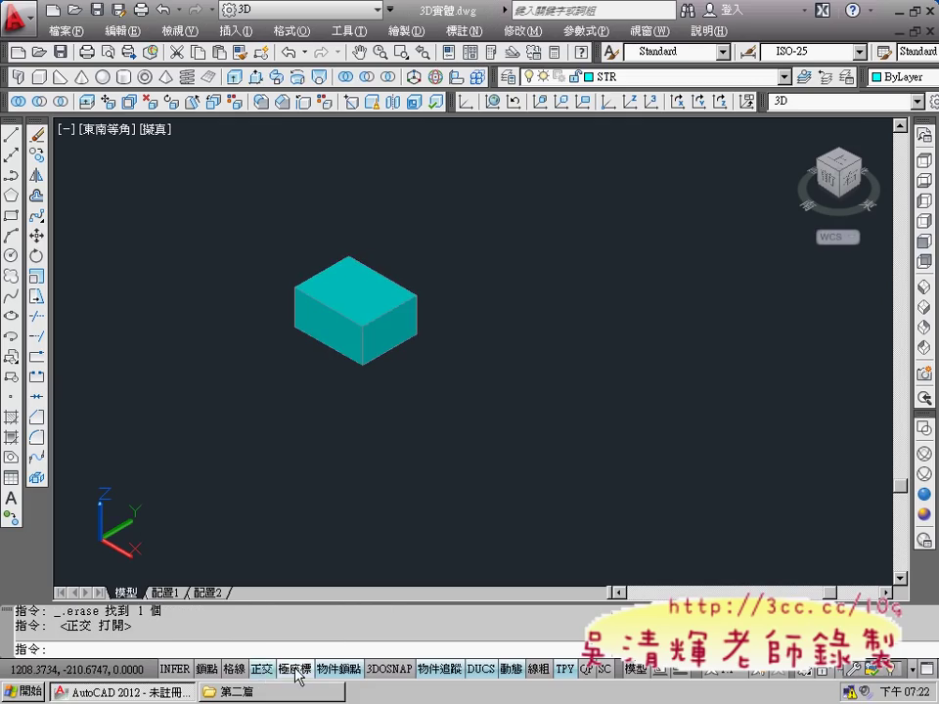
click(296, 671)
click(264, 672)
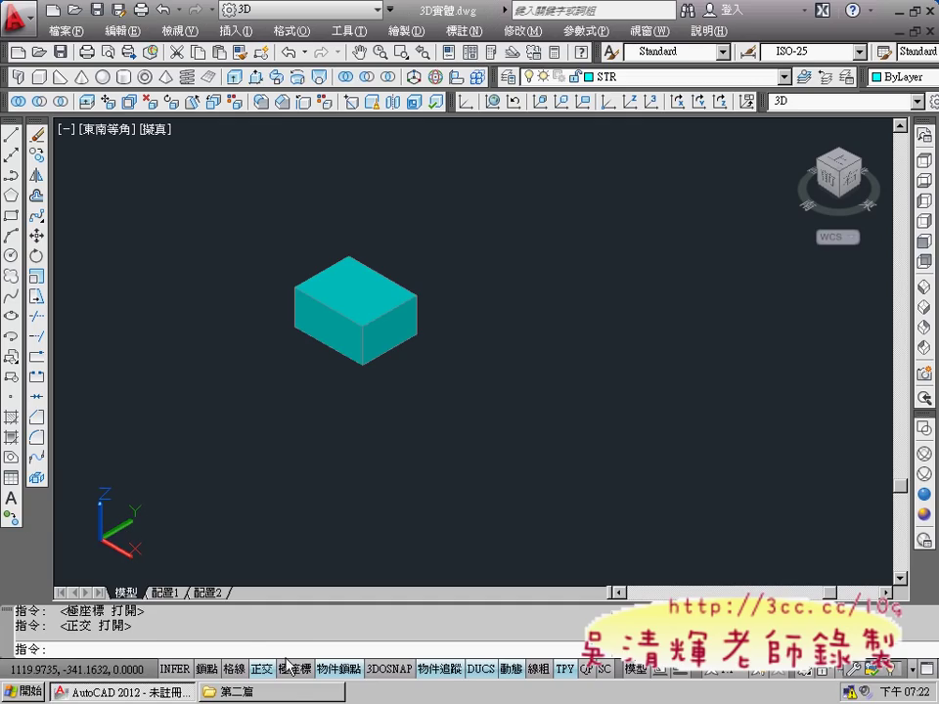
click(295, 670)
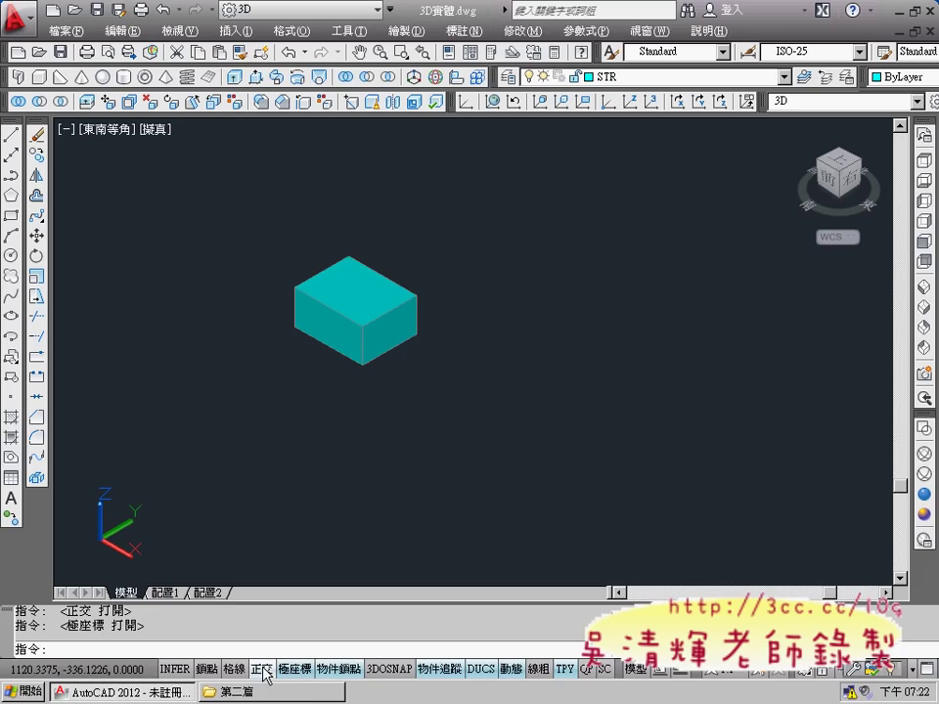
click(264, 671)
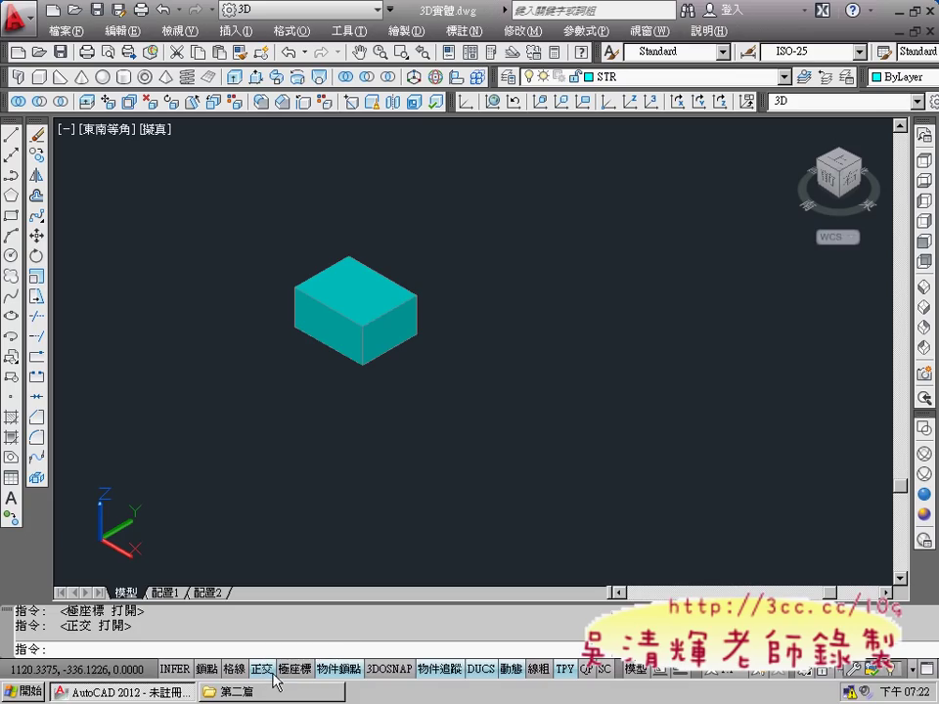
Start a wedge at the box's bottom corner, giving length 100 and width 80 with ortho on
click(61, 78)
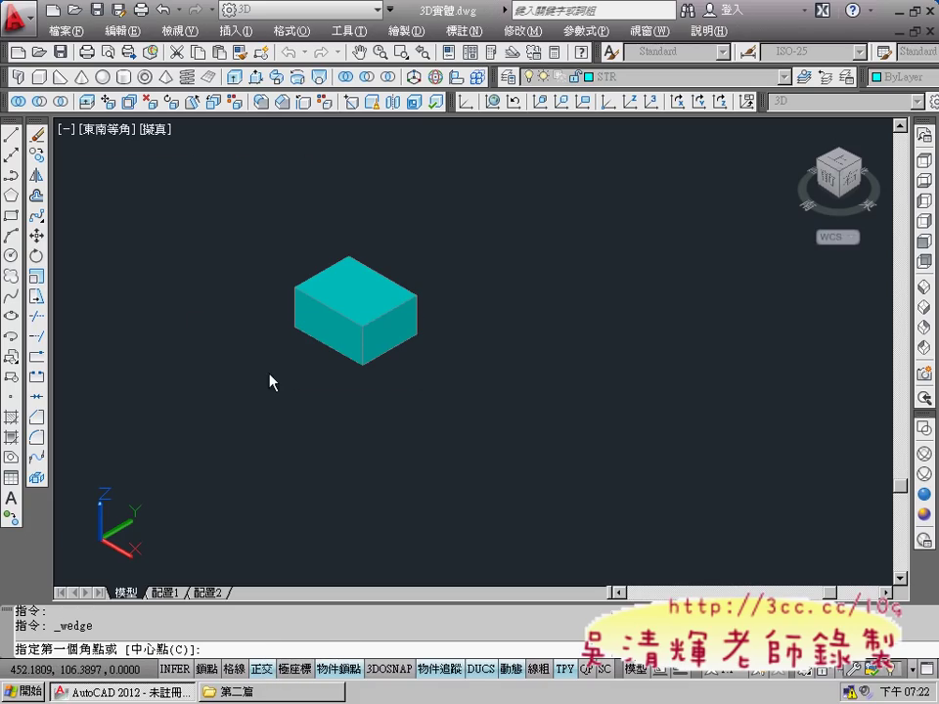
click(363, 364)
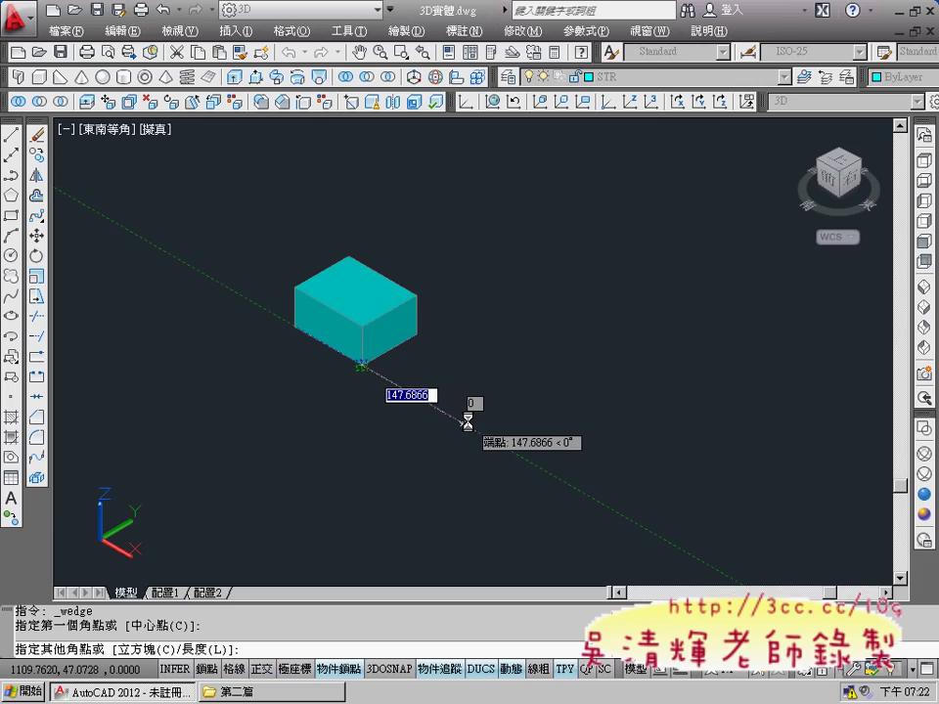
text(l)
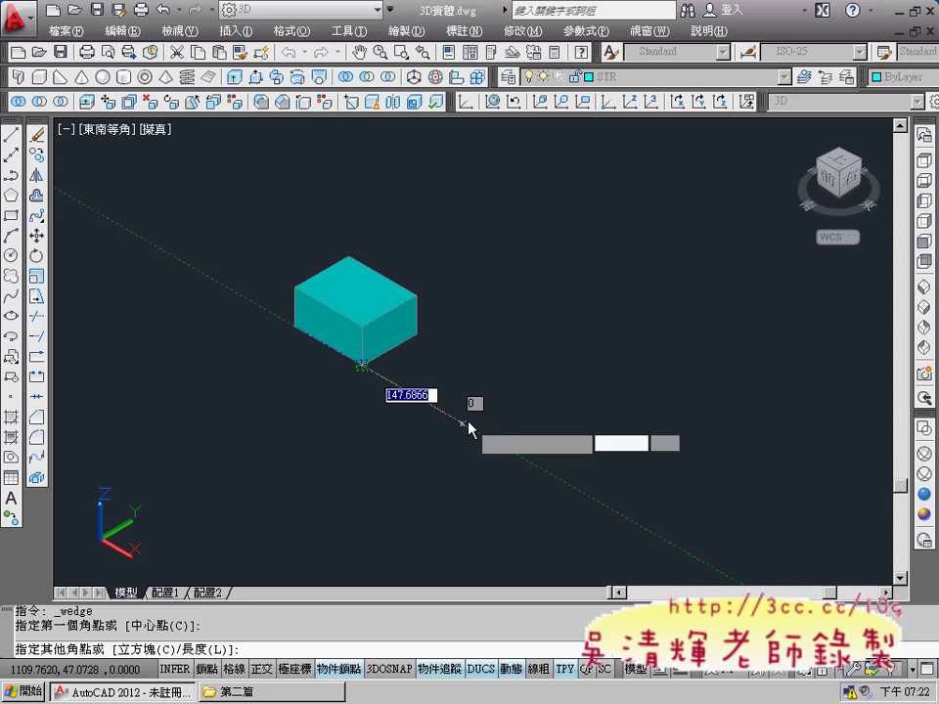
key(Return)
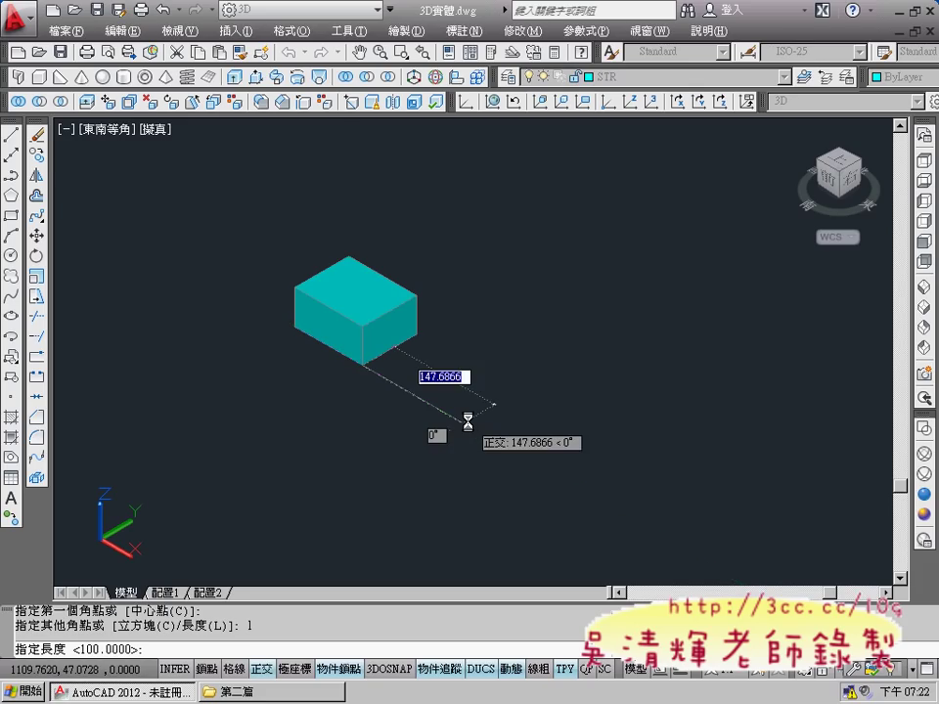
key(F8)
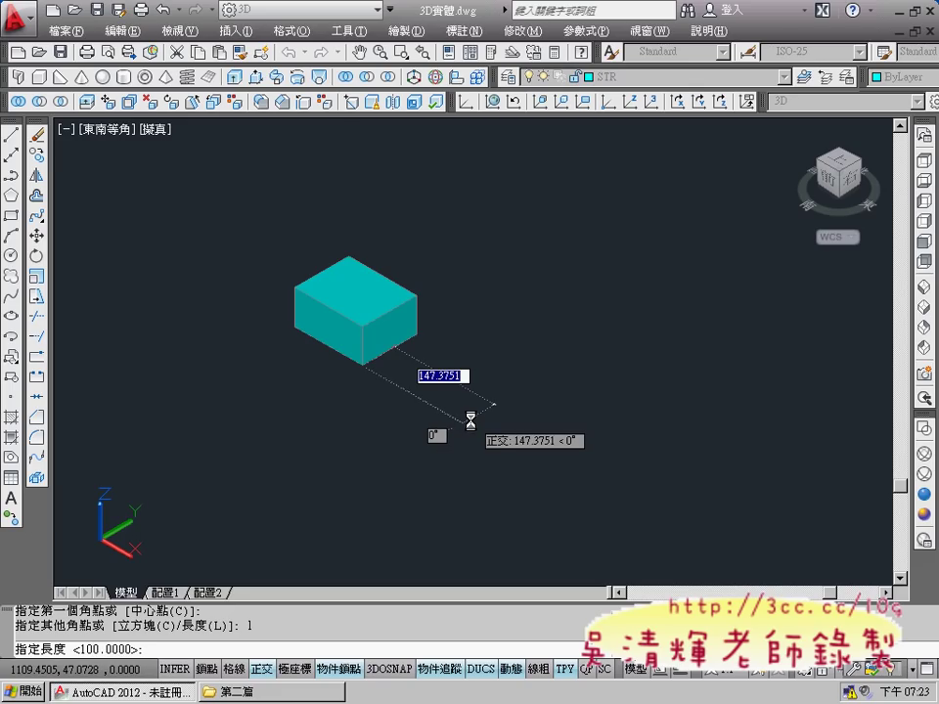
text(100)
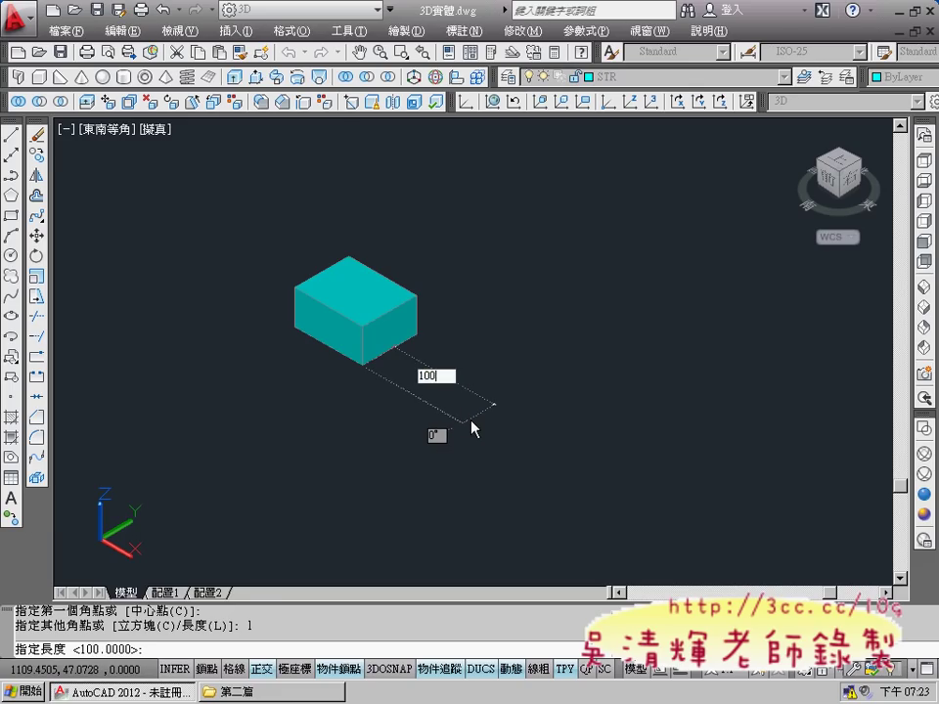
key(Return)
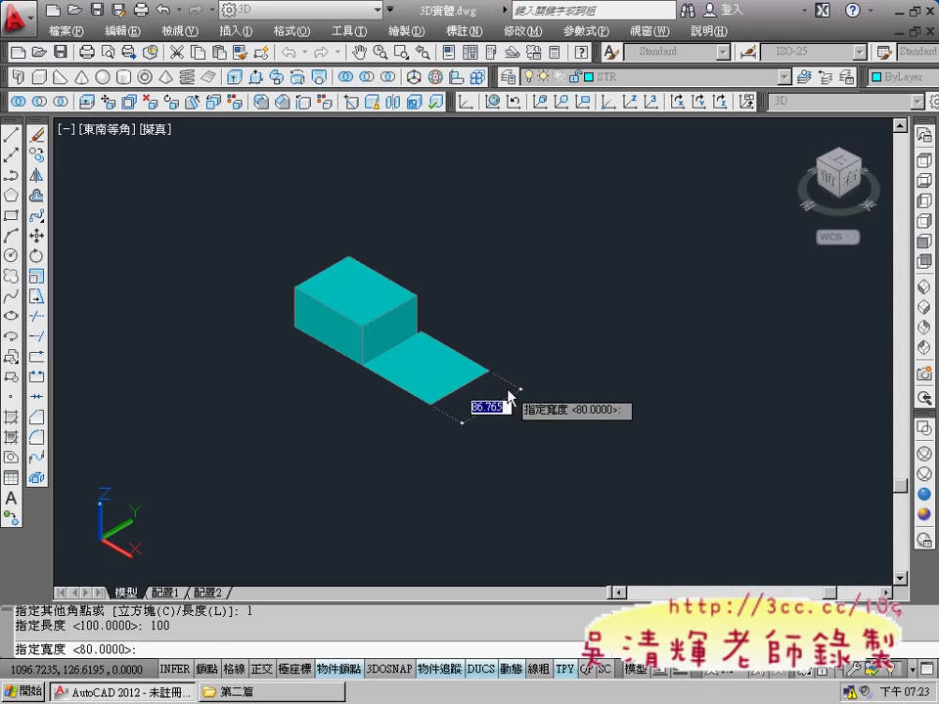
text(80)
key(Return)
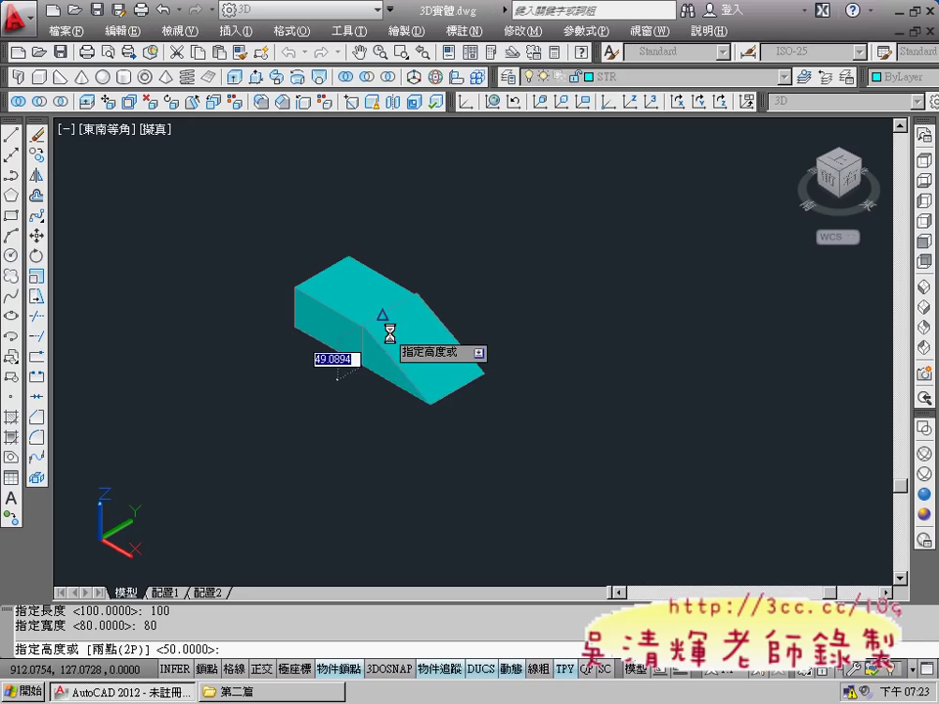
Finish the wedge at height 50 by snapping to the cyan box's top corner
text(50)
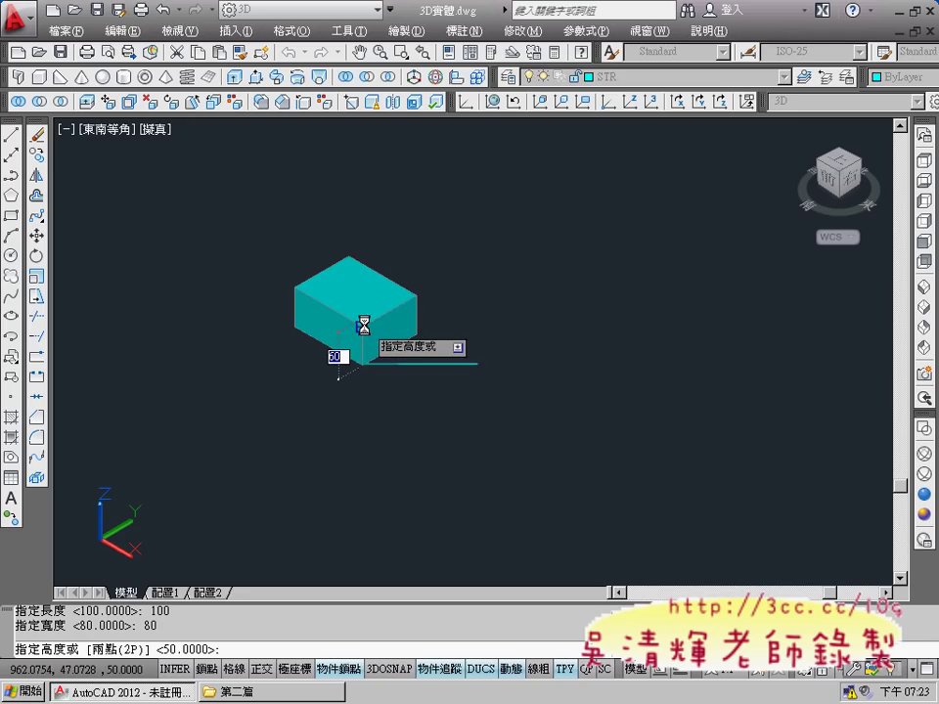
scroll(362, 326, up, 3)
scroll(362, 327, up, 2)
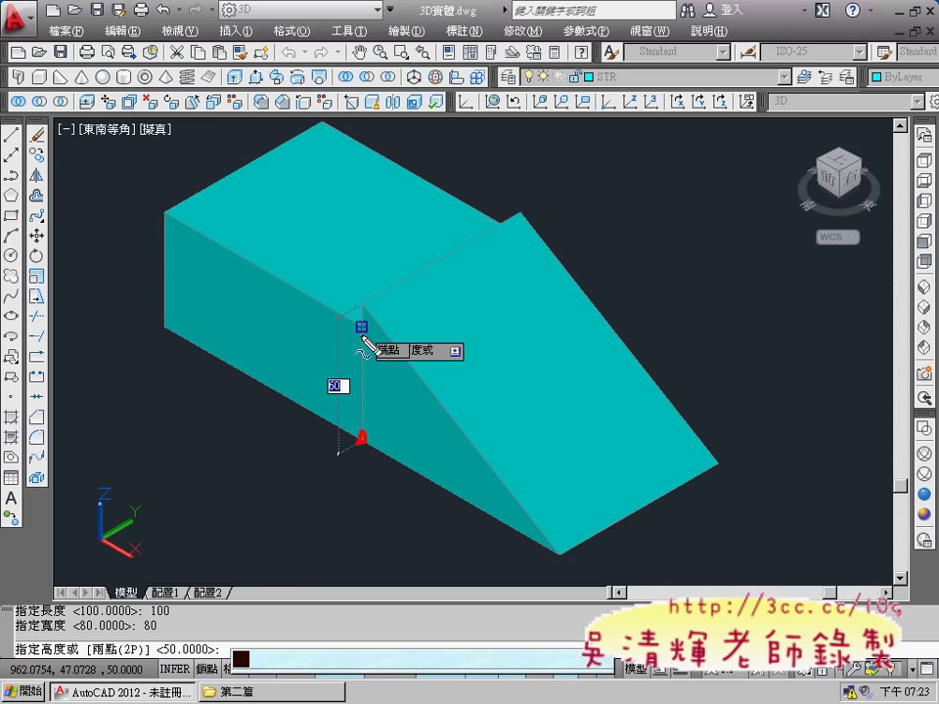
drag(363, 335, 362, 323)
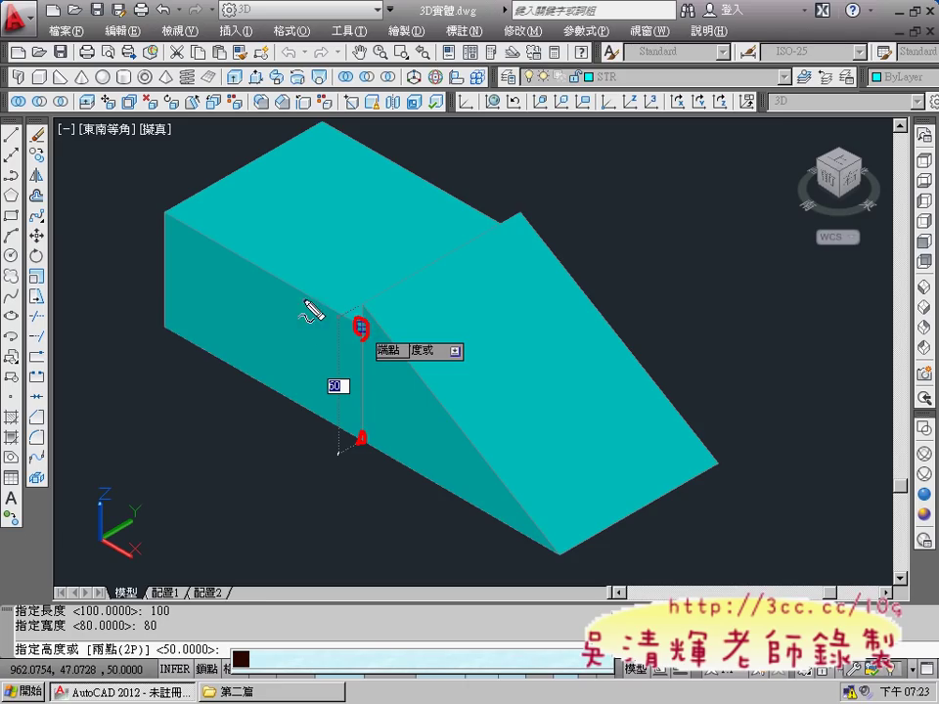
drag(333, 313, 389, 337)
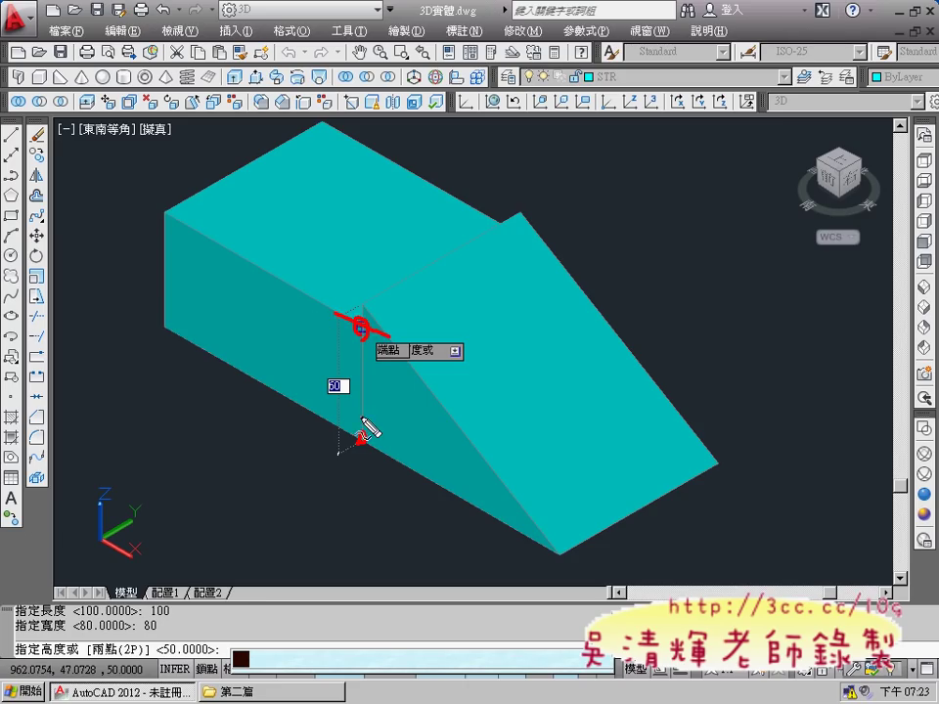
drag(341, 422, 387, 450)
mouse_move(419, 371)
mouse_down()
mouse_move(458, 408)
mouse_move(445, 401)
mouse_up()
drag(354, 323, 369, 335)
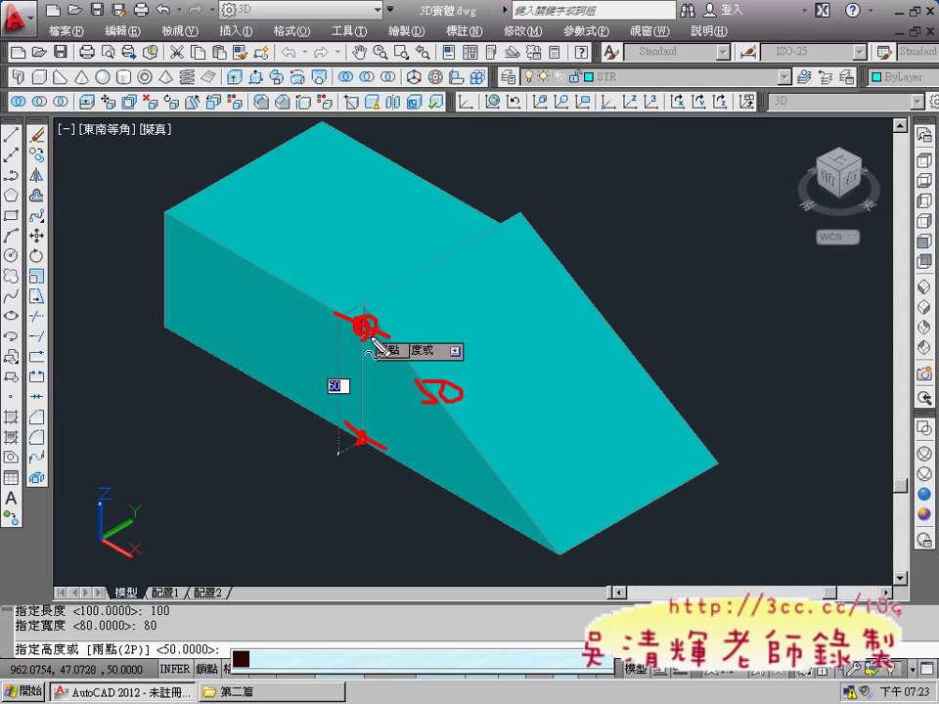
key(Escape)
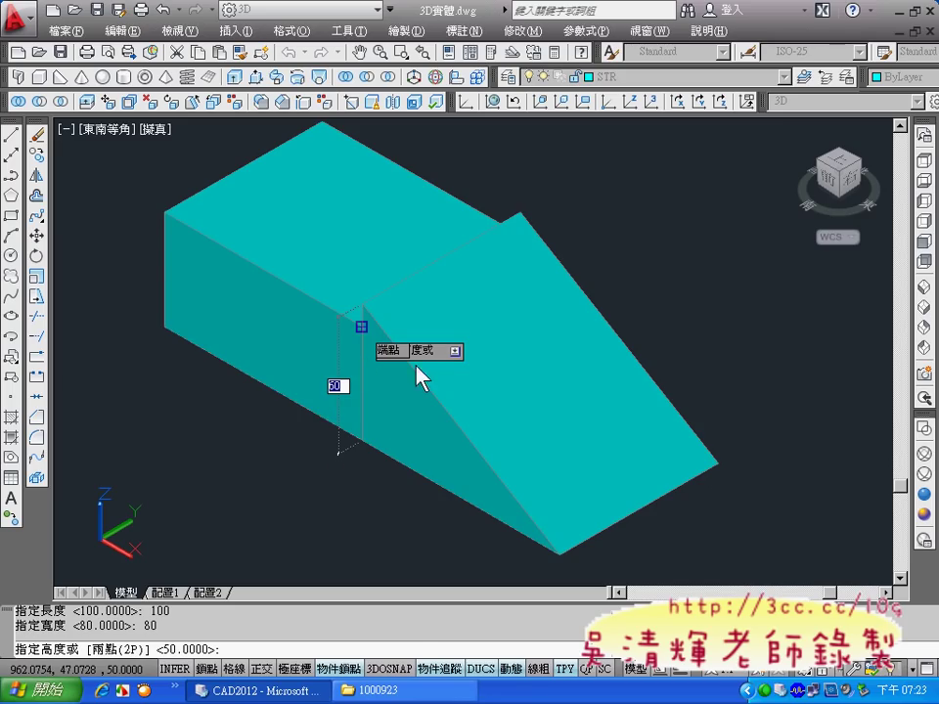
click(362, 327)
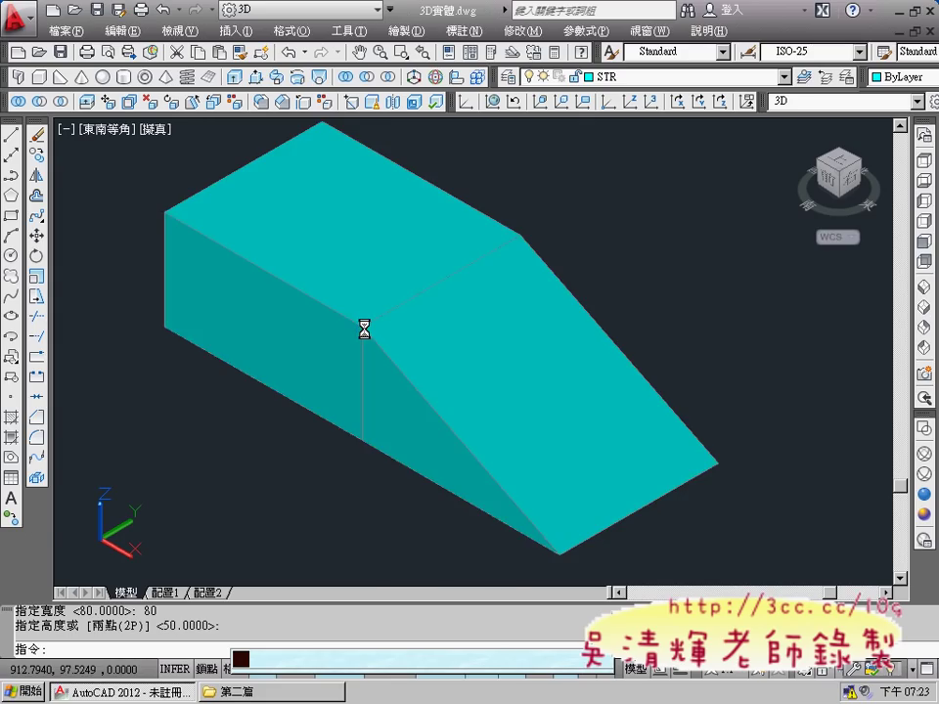
Set the wedge's colour to Yellow from the Properties toolbar Color list
scroll(407, 346, down, 2)
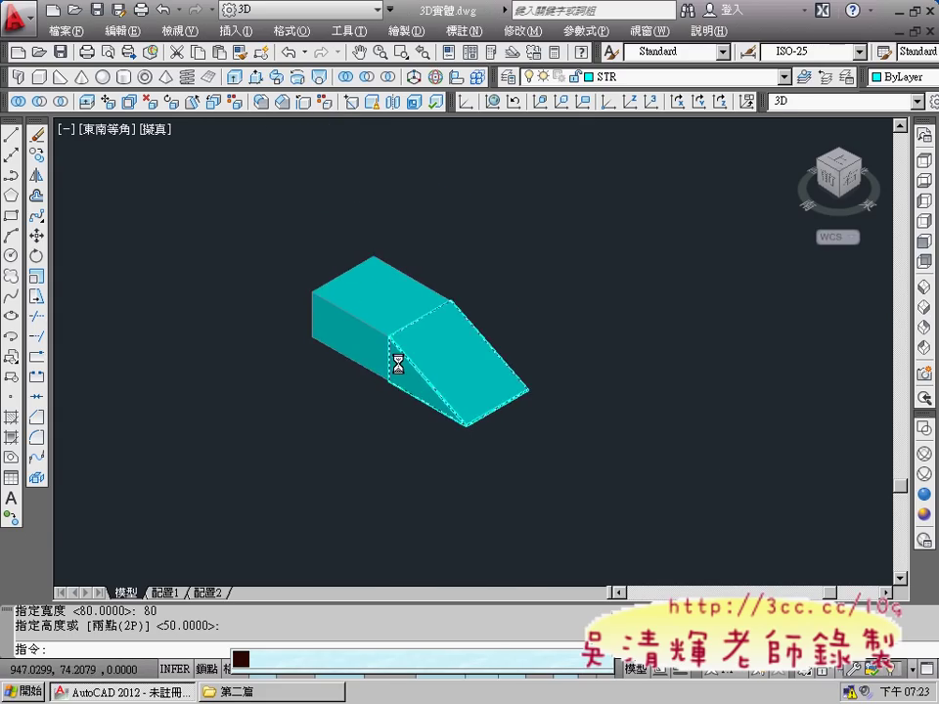
scroll(394, 365, down, 3)
click(429, 356)
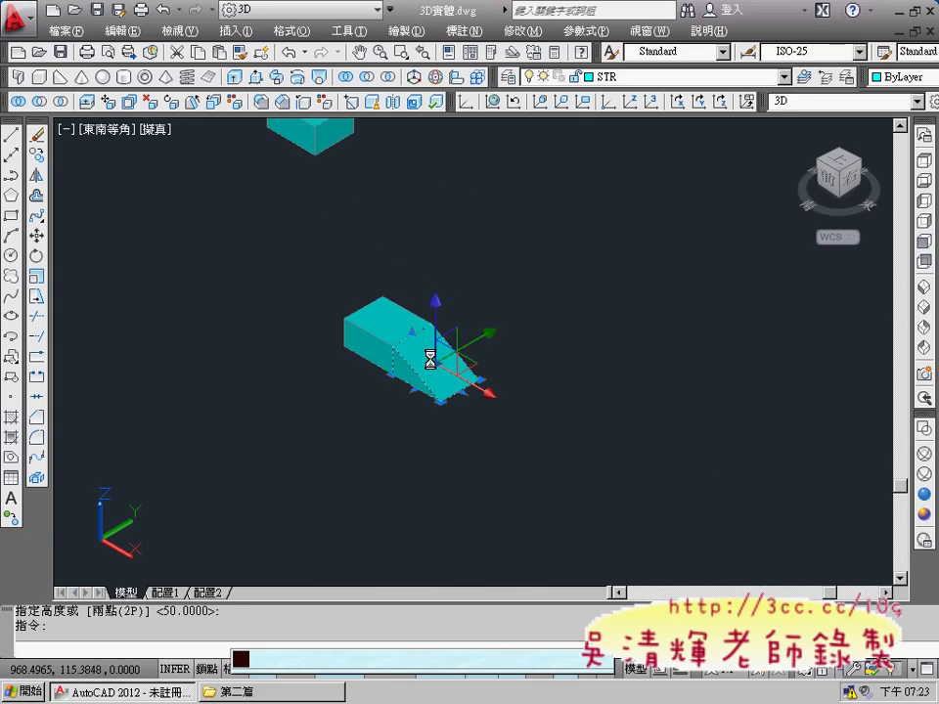
click(880, 77)
click(892, 142)
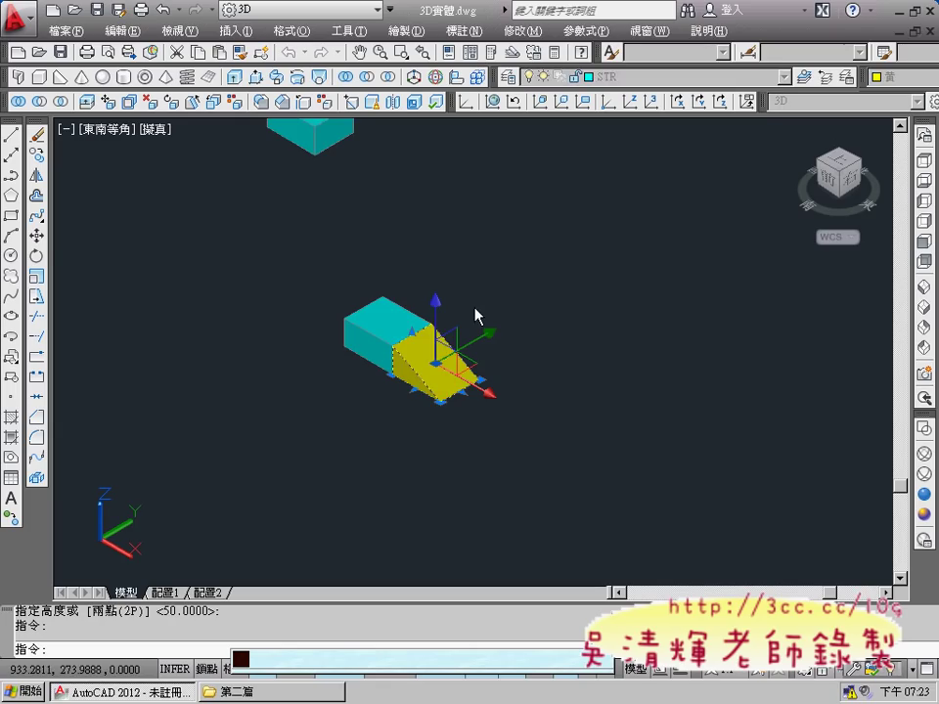
mouse_move(477, 316)
middle_down()
mouse_move(462, 319)
mouse_move(522, 336)
mouse_move(367, 319)
middle_up()
scroll(518, 332, down, 2)
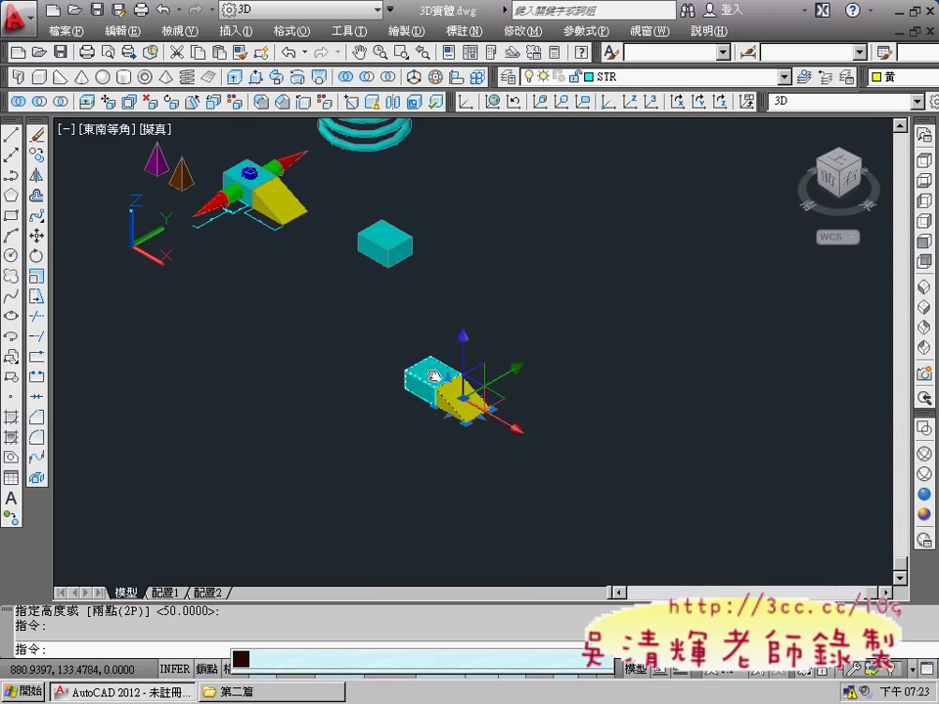
scroll(245, 203, up, 2)
scroll(234, 204, up, 3)
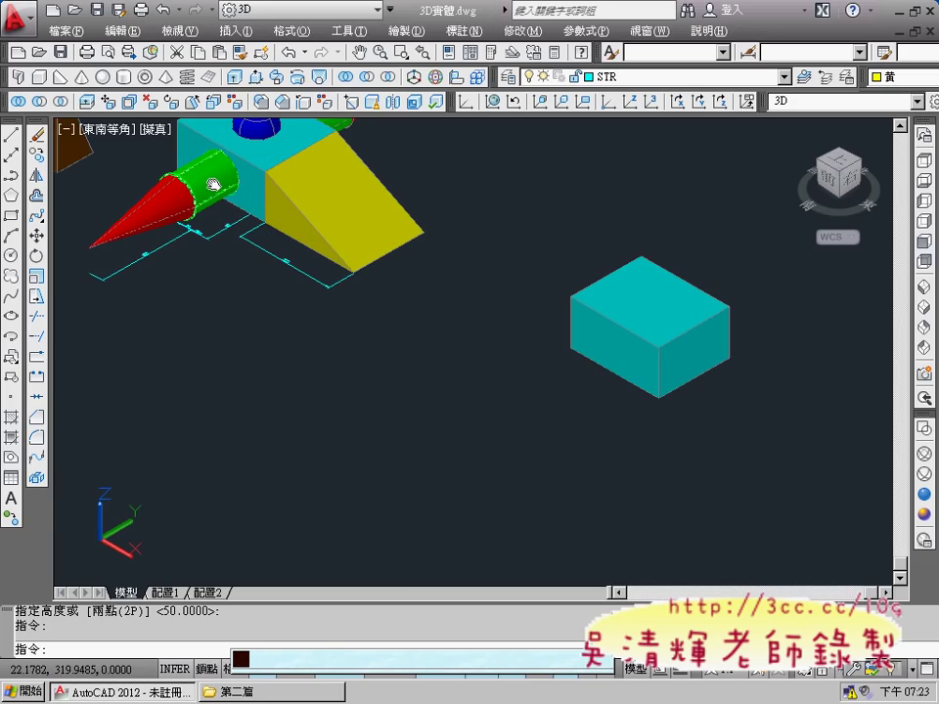
scroll(210, 183, up, 2)
scroll(212, 183, up, 1)
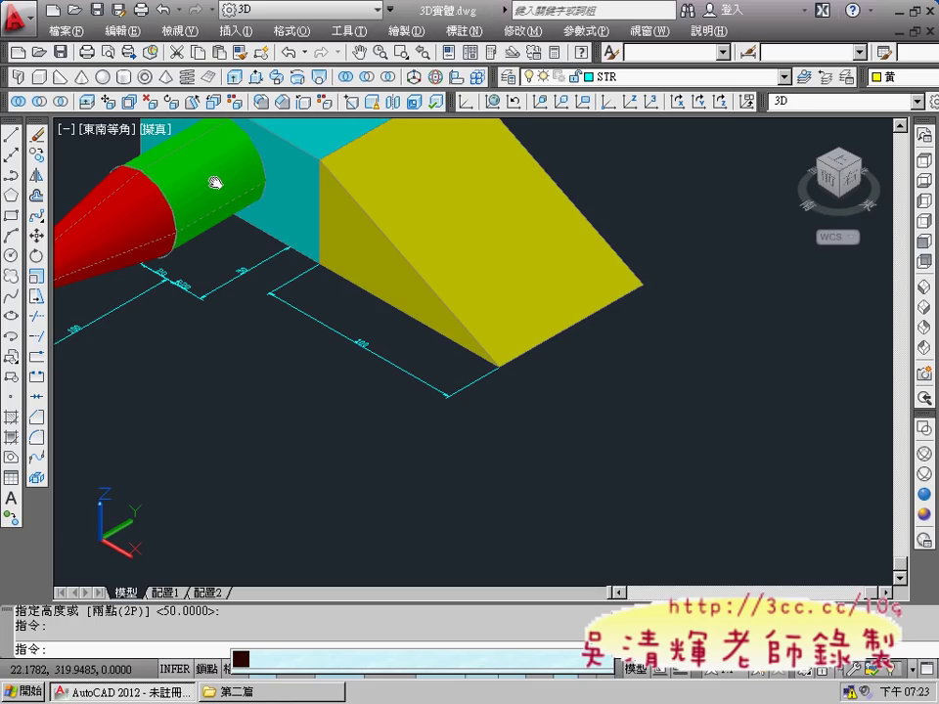
mouse_move(210, 181)
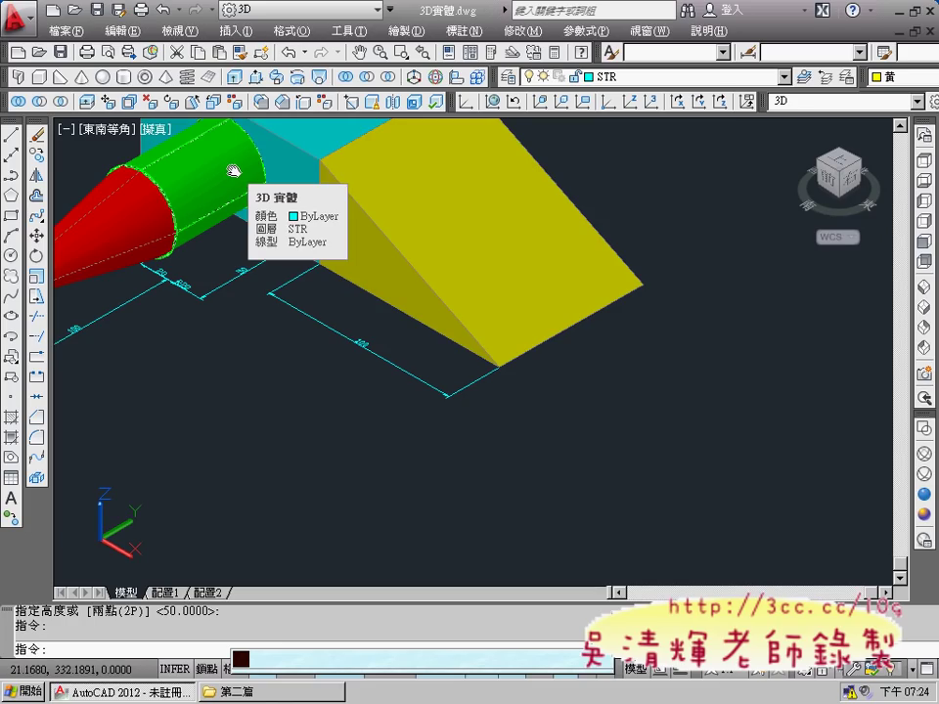
scroll(469, 330, down, 1)
scroll(607, 404, down, 3)
scroll(425, 332, down, 1)
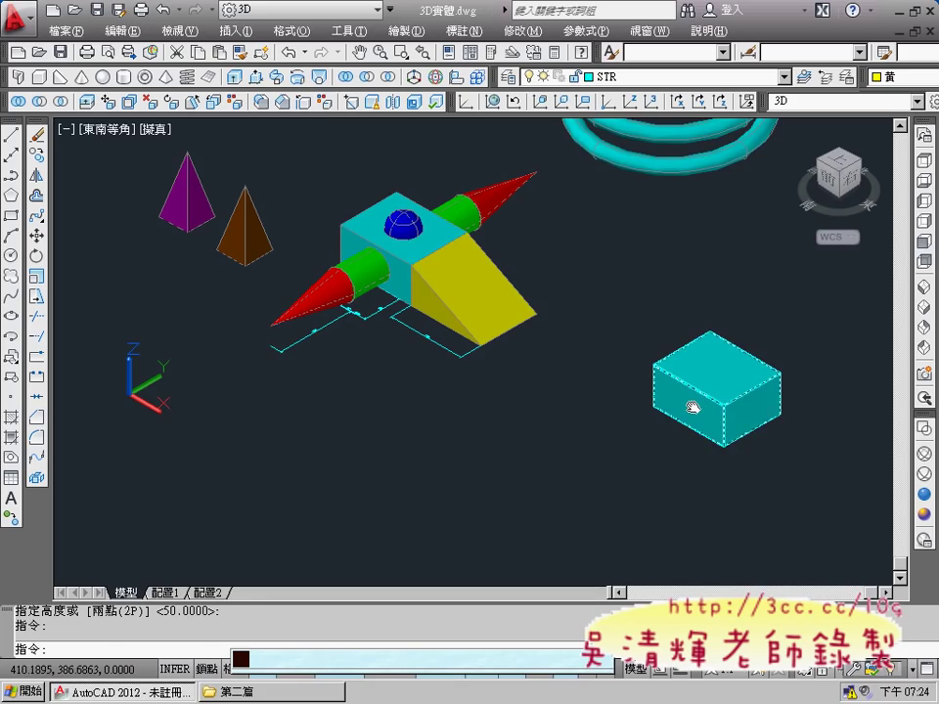
scroll(587, 379, up, 1)
scroll(635, 391, up, 1)
middle_drag(645, 394, 405, 348)
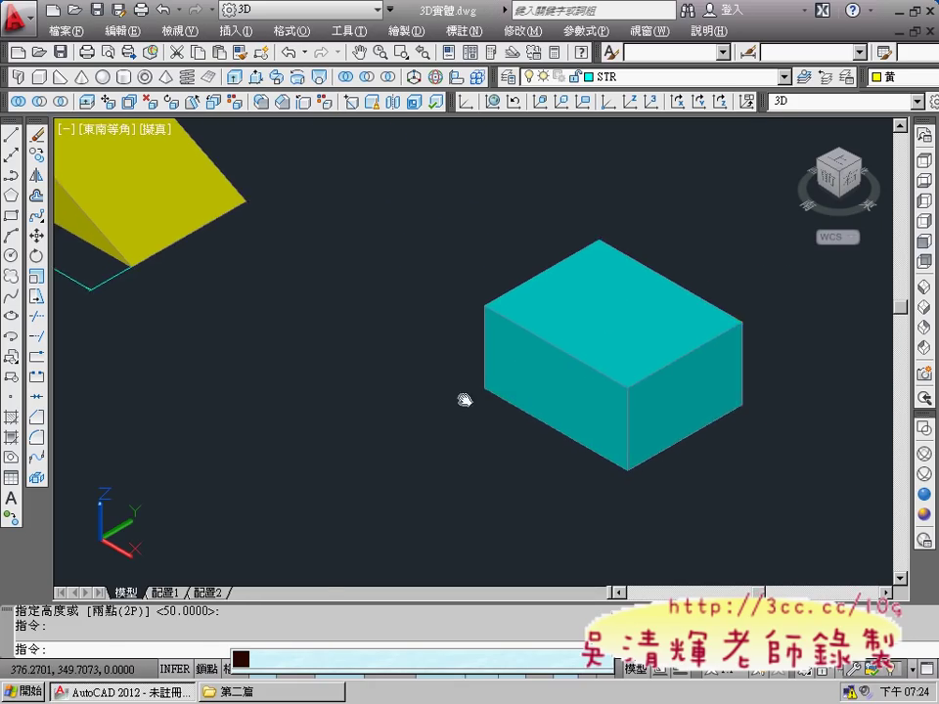
middle_drag(463, 396, 410, 368)
scroll(442, 369, up, 3)
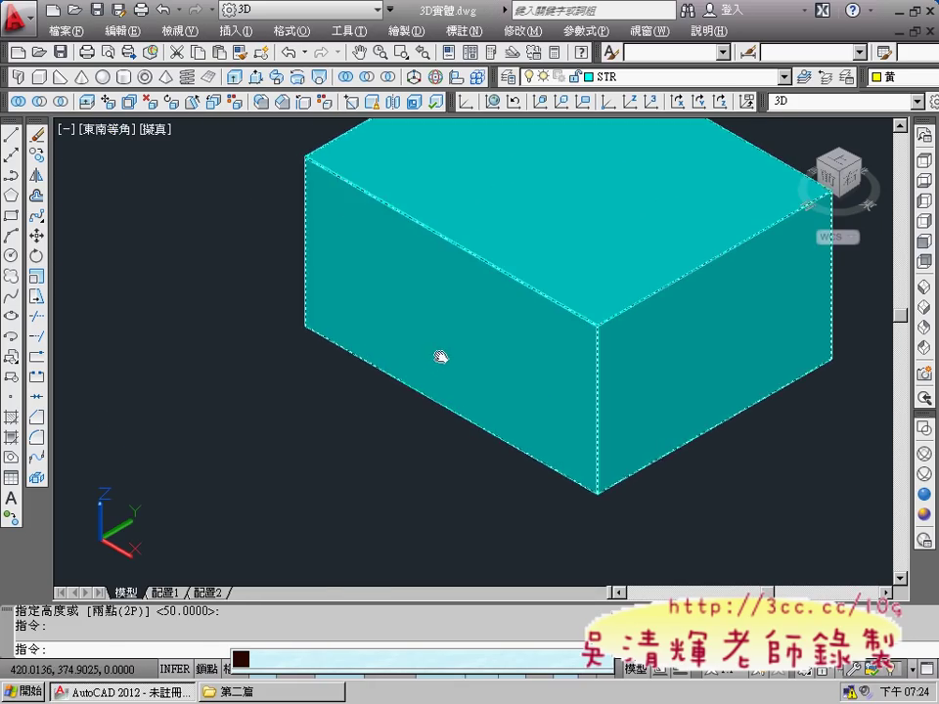